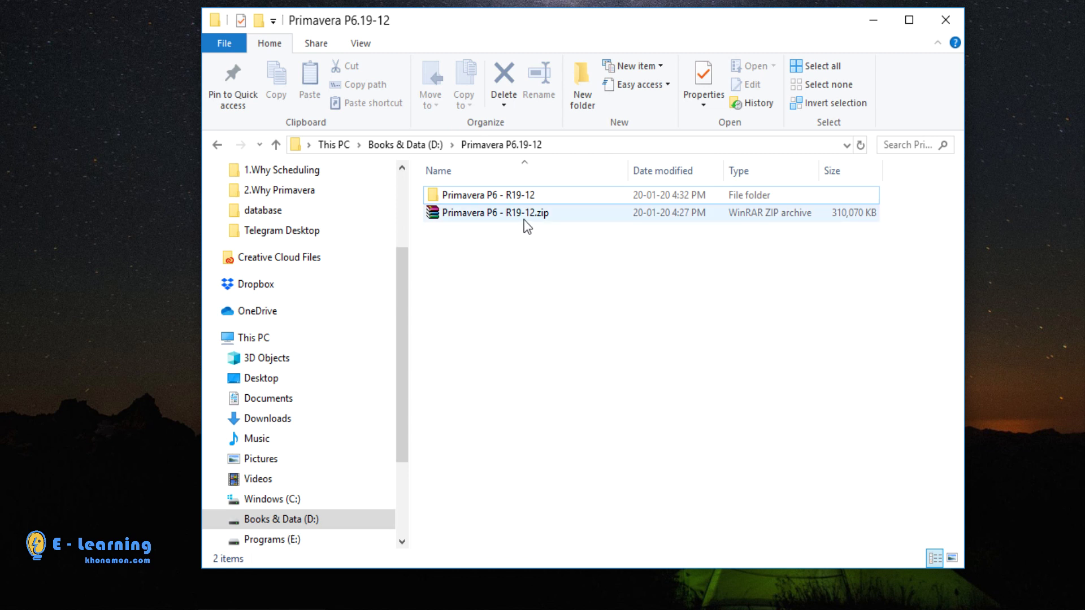
- Open the Primavera P6 - R19-12 folder, then its V984412-01 installer folder
double_click(514, 198)
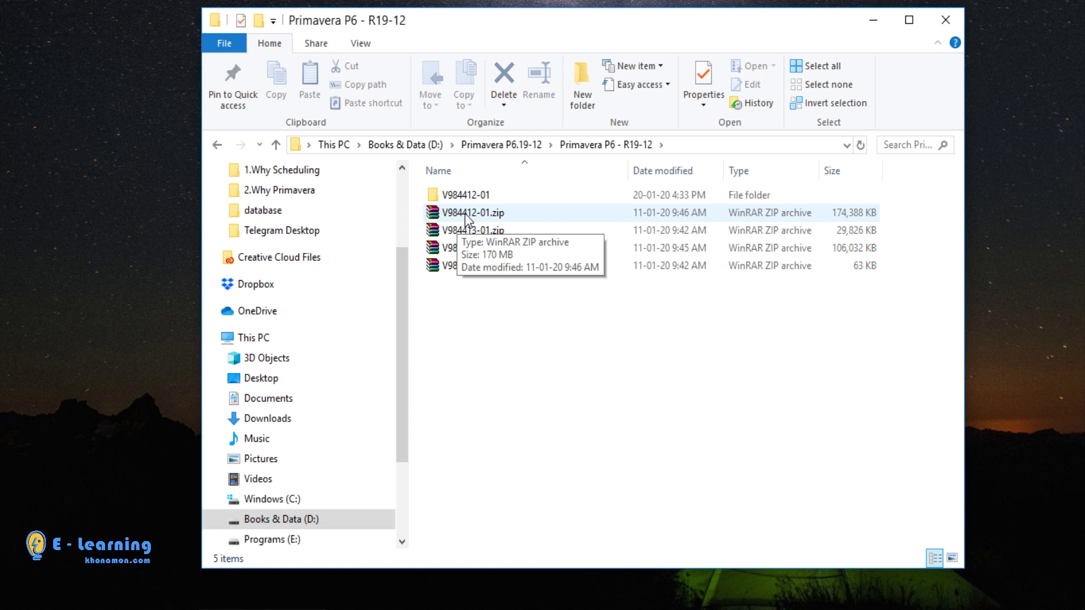
double_click(480, 195)
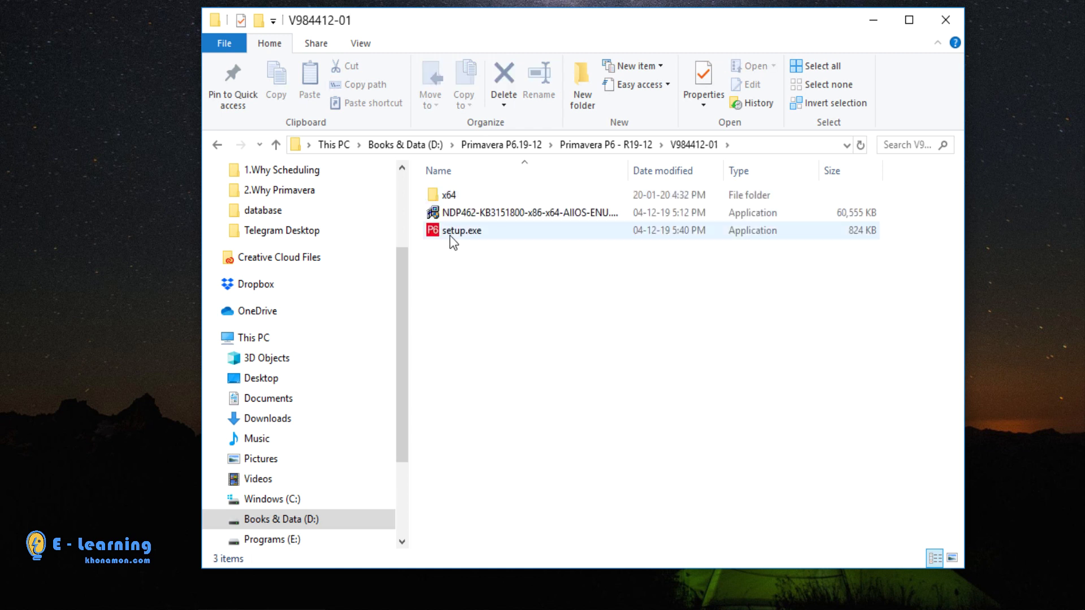
- Run setup.exe with the Advanced option and install P6 Professional with the listed components
left_click(449, 235)
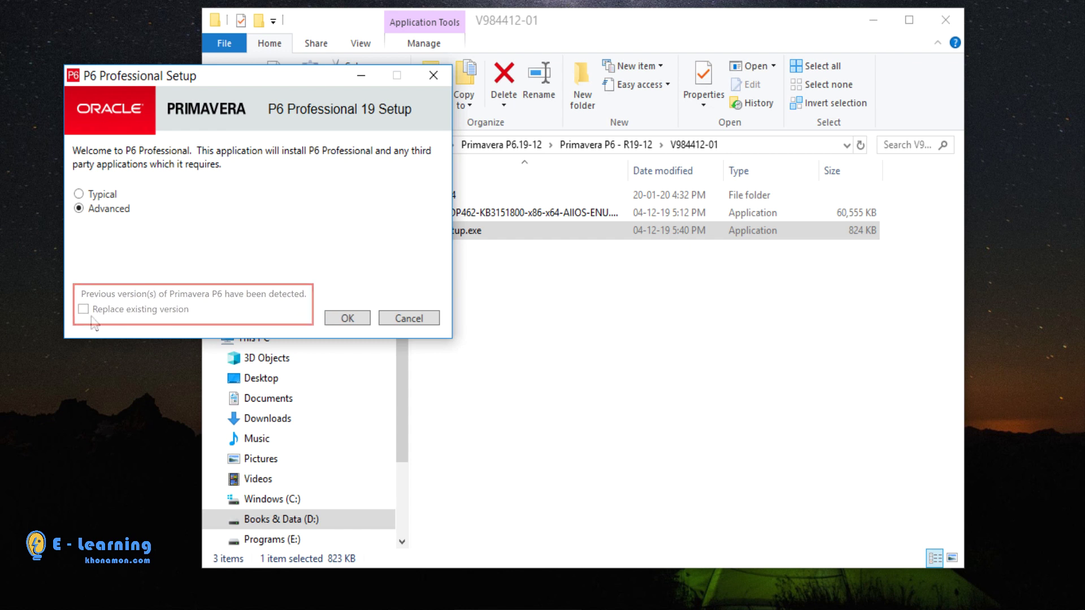
left_click(355, 322)
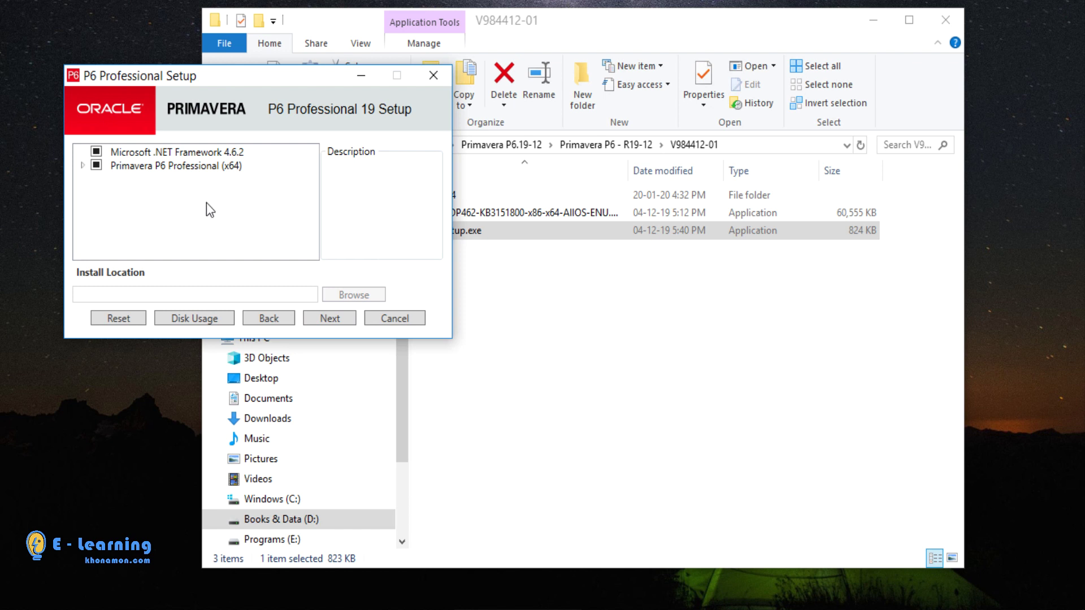
left_click(331, 319)
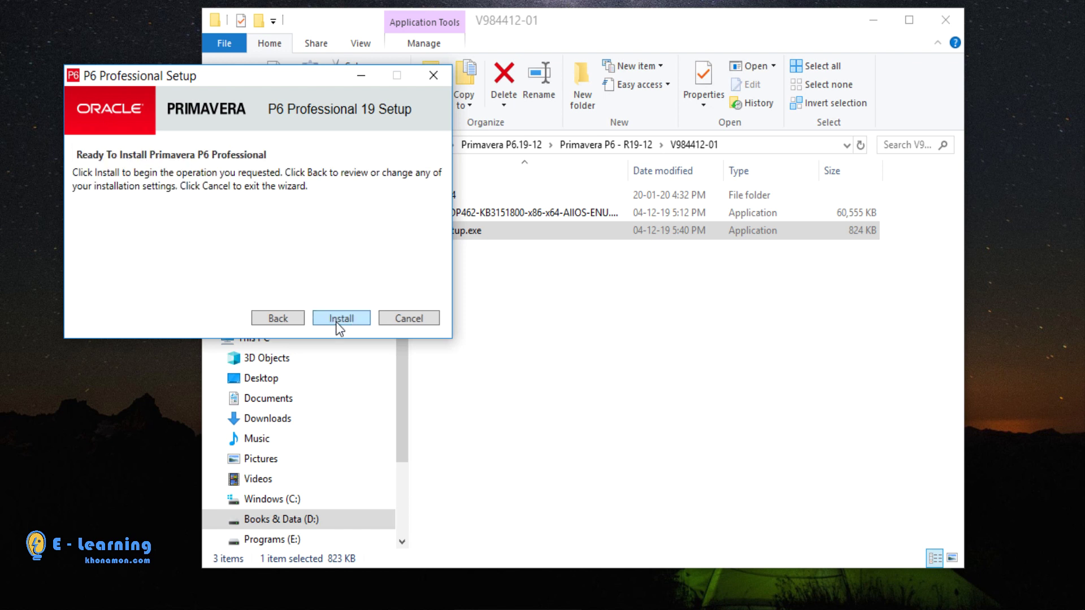
left_click(339, 323)
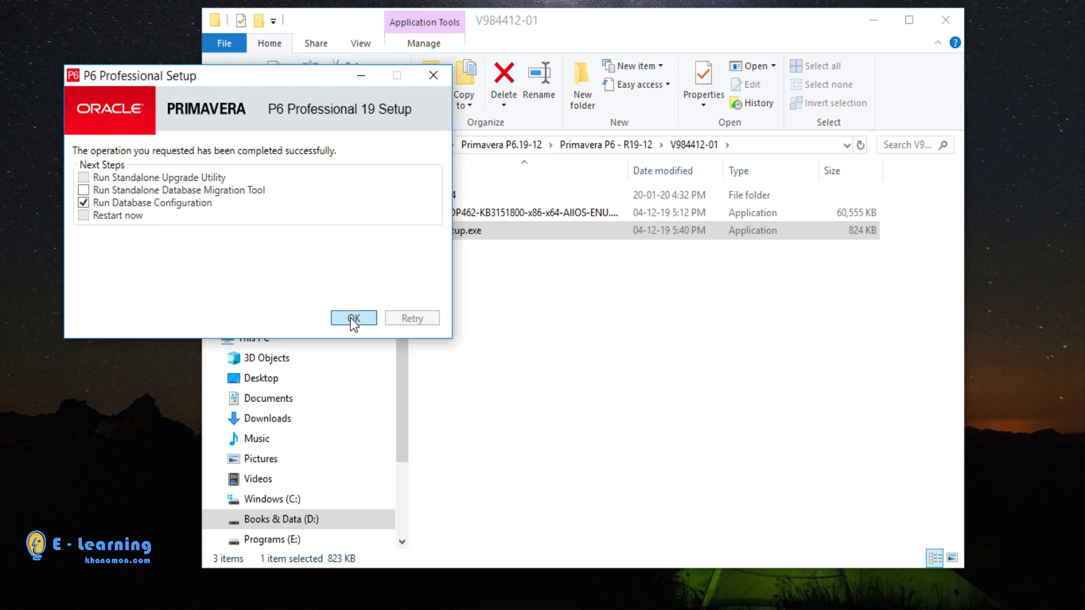
- Launch Database Configuration from setup and show the P6 Professional driver type list
left_click(353, 319)
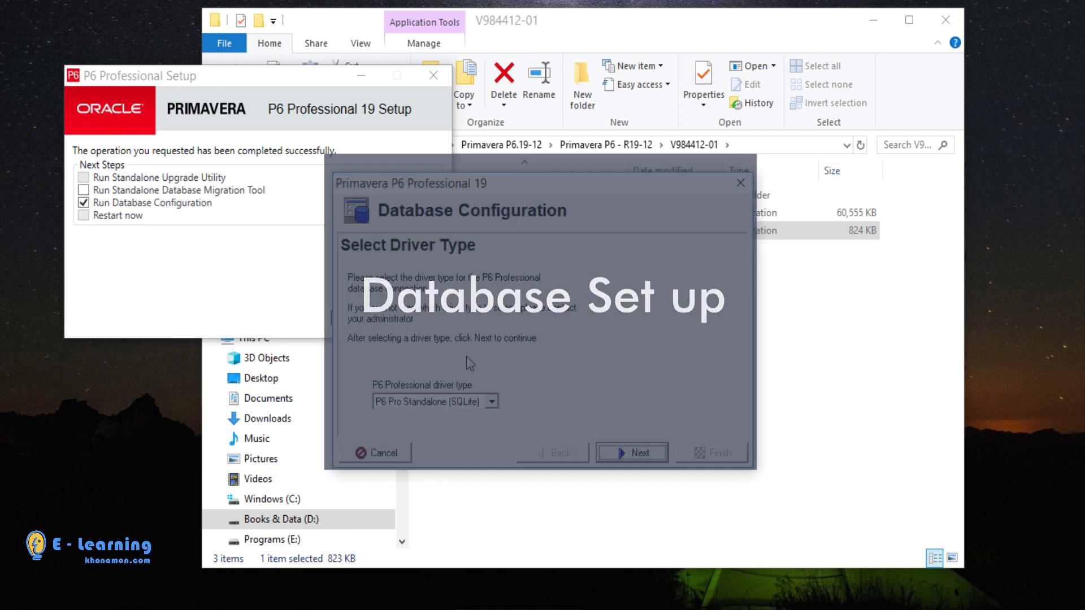
left_click(490, 403)
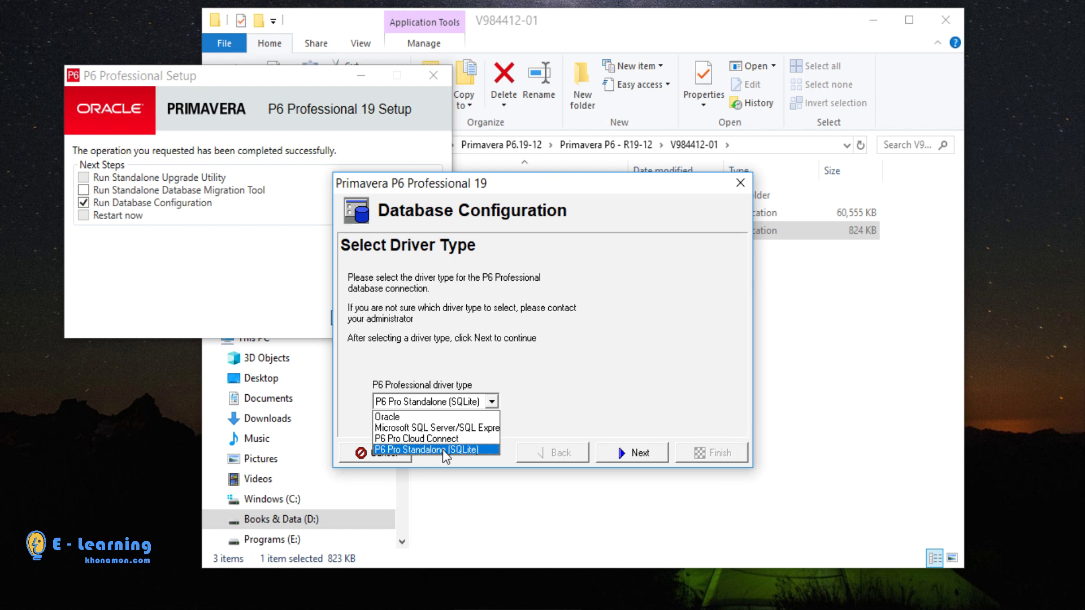
- Choose the P6 Pro Standalone (SQLite) driver and add a new standalone database and connection
left_click(443, 450)
left_click(634, 453)
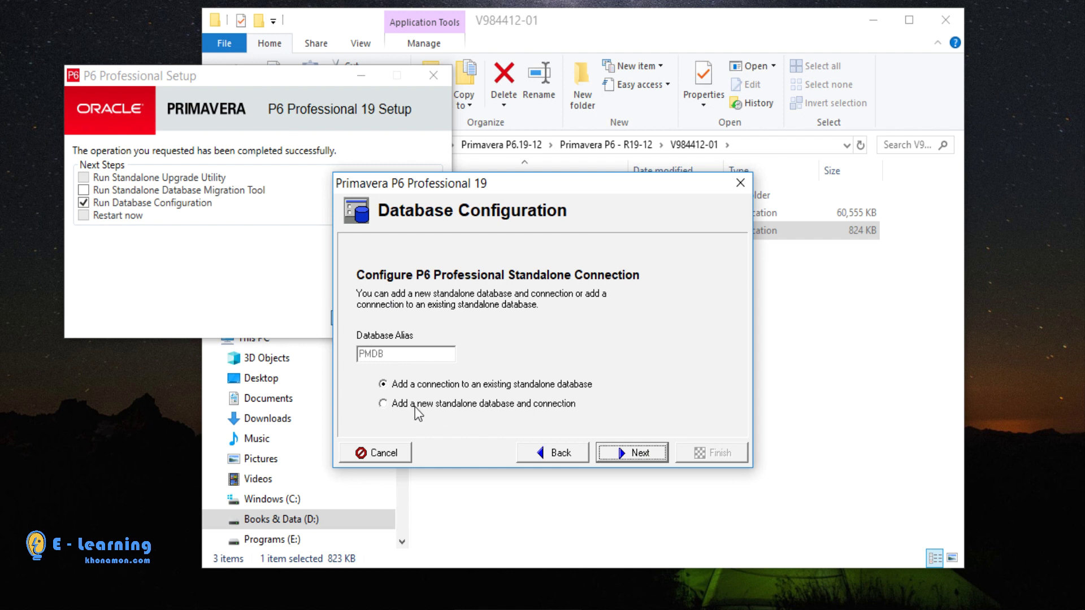
left_click(460, 404)
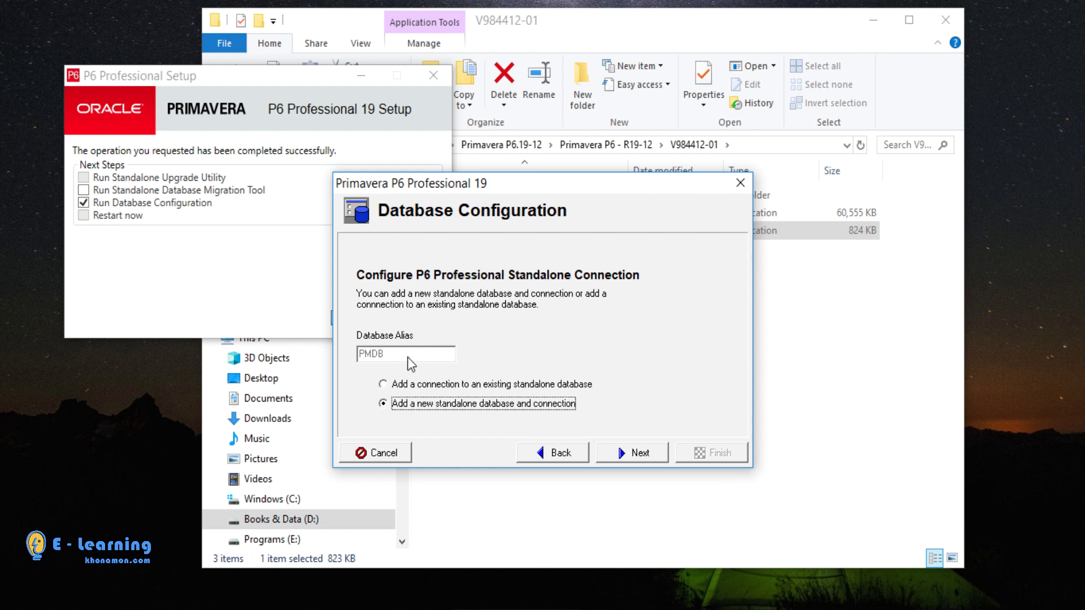
left_click(622, 454)
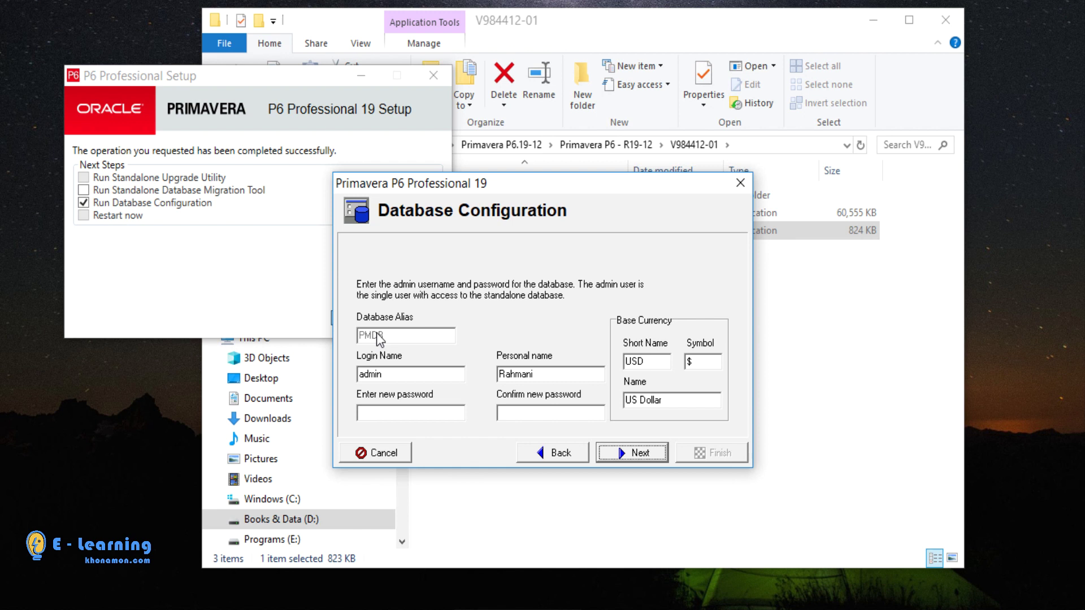
- Enter and confirm the admin account password, then continue to the database file page
left_click(397, 411)
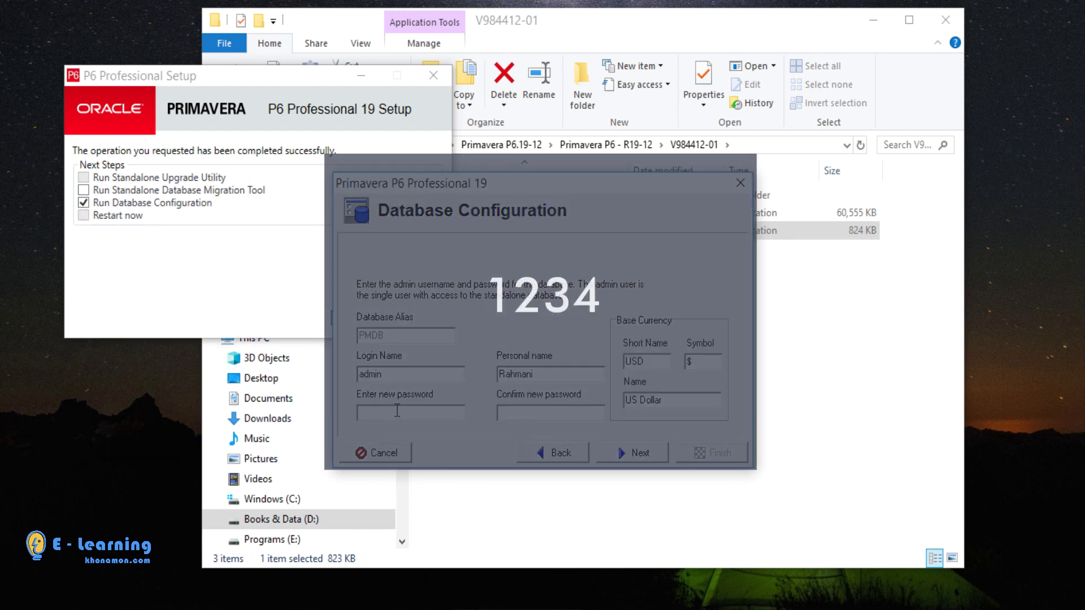
type("1234")
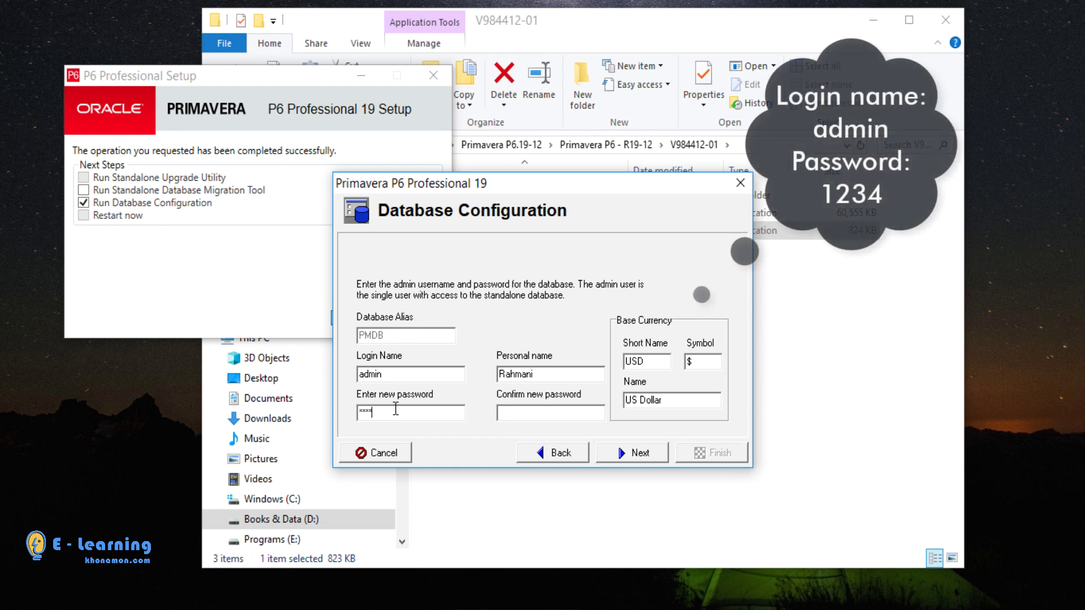
left_click(534, 413)
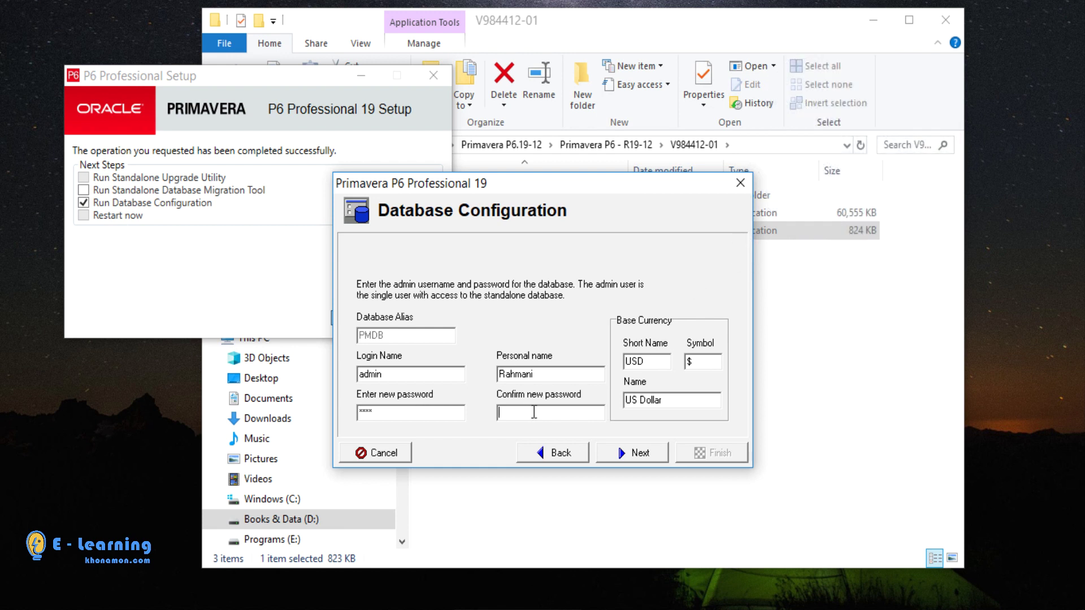
type("1234")
left_click(638, 452)
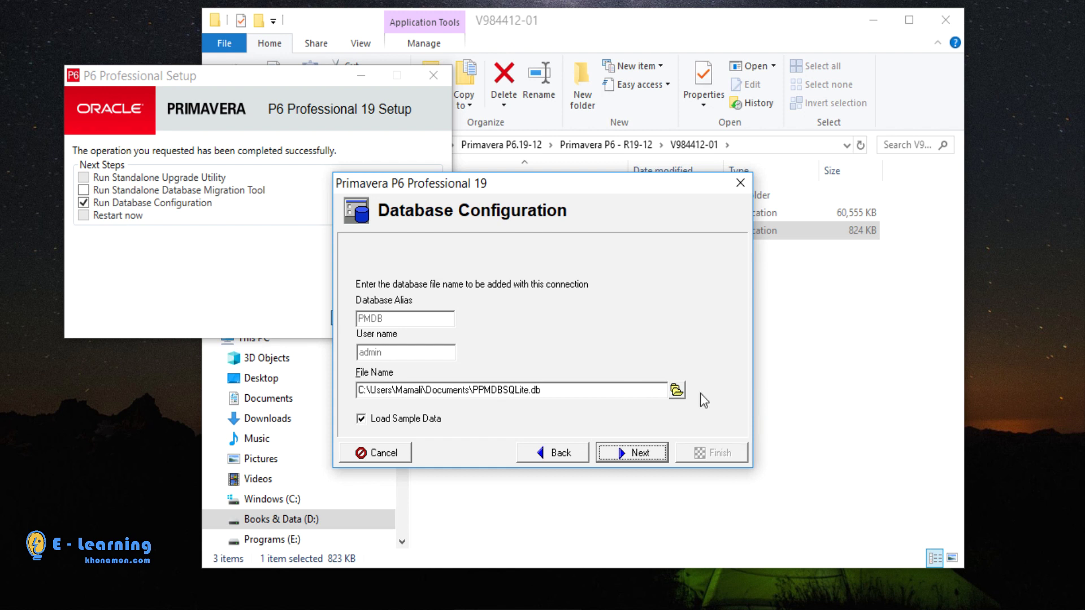
- Browse to the database folder on the Books & Data (D:) drive as the save location
left_click(676, 389)
left_click(363, 305)
scroll(484, 305, "down", 5)
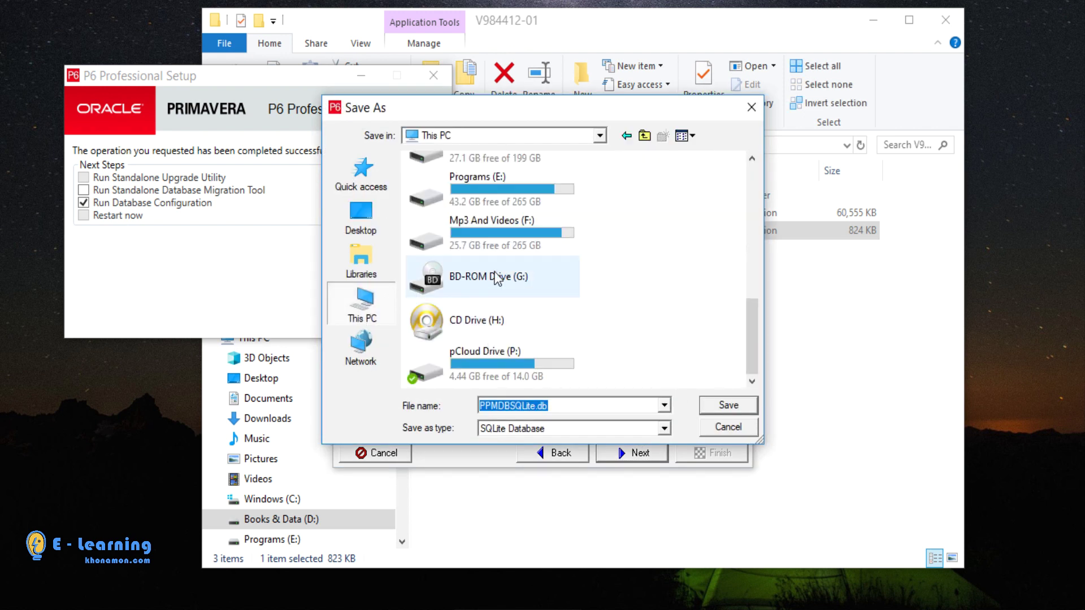
scroll(499, 358, "up", 3)
double_click(499, 357)
left_click(441, 173)
double_click(441, 172)
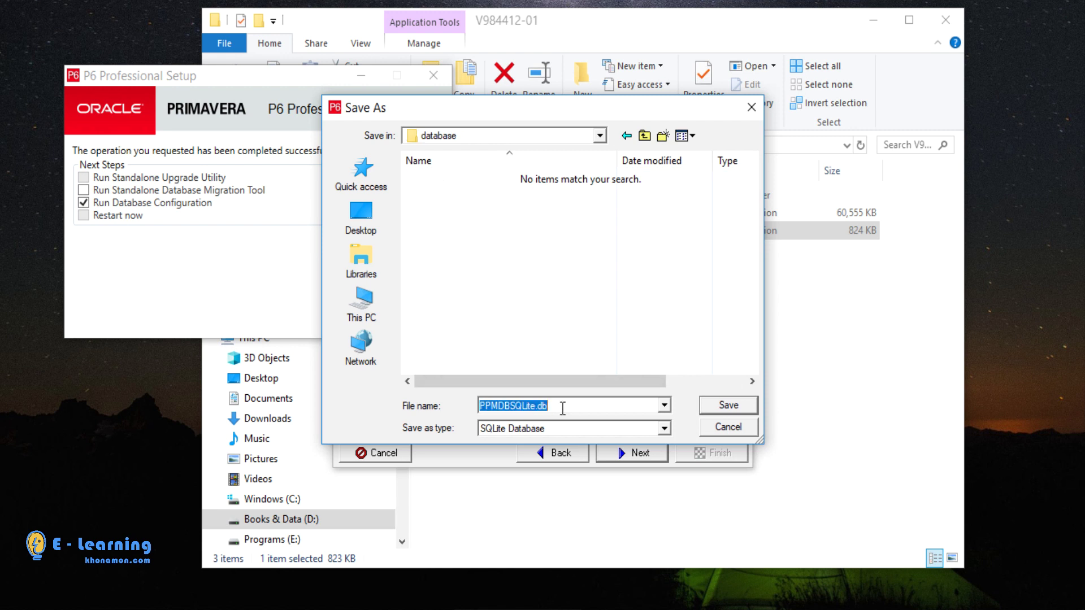
- Name the database file Khonamon and save it
type("khonamon")
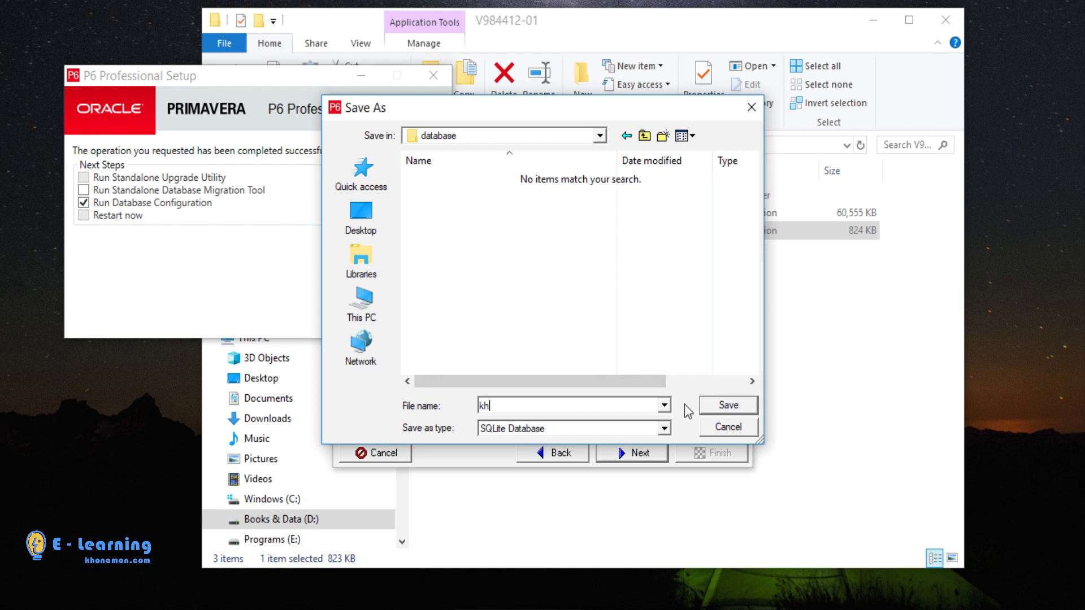
left_click(479, 406)
key("Delete")
type("K")
left_click(737, 406)
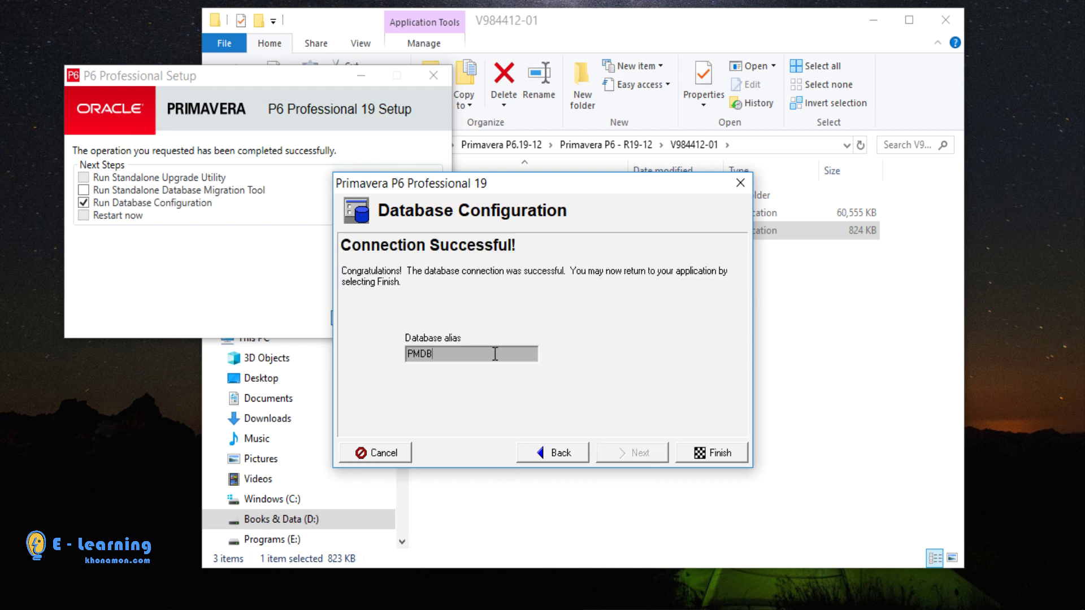
- Note the PMDB database alias and finish the database configuration
left_click_drag(494, 354, 219, 276)
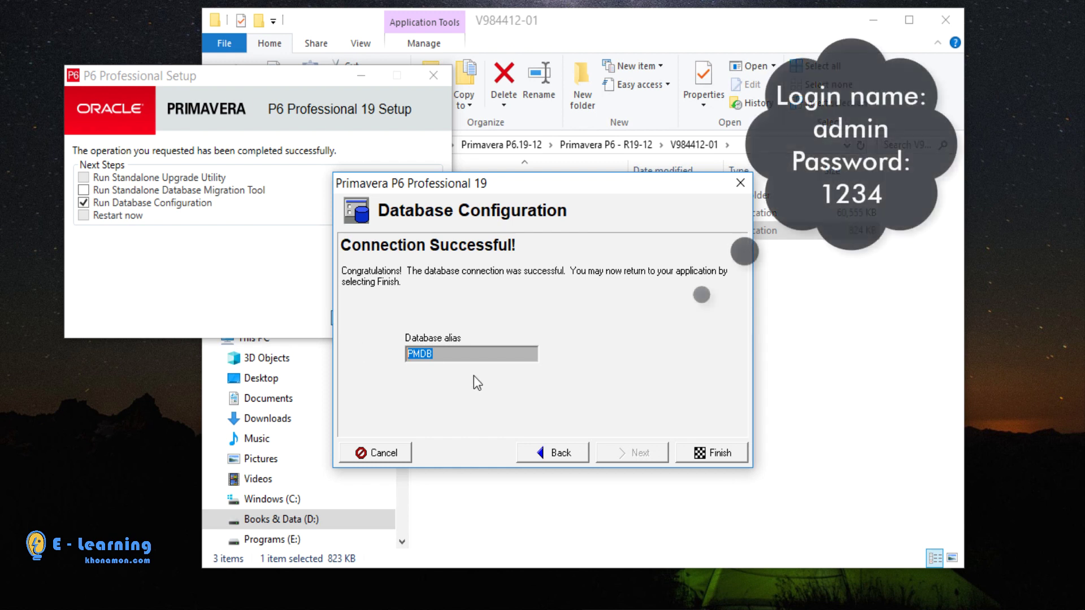
left_click(699, 456)
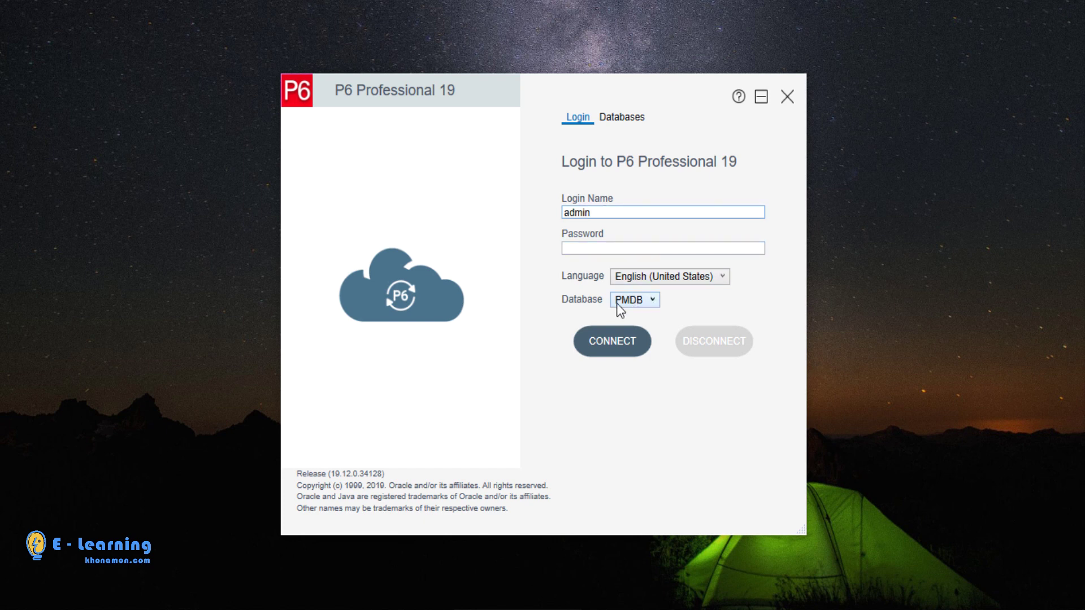
- Log in as admin to the PMDB database with the account password
left_click(650, 304)
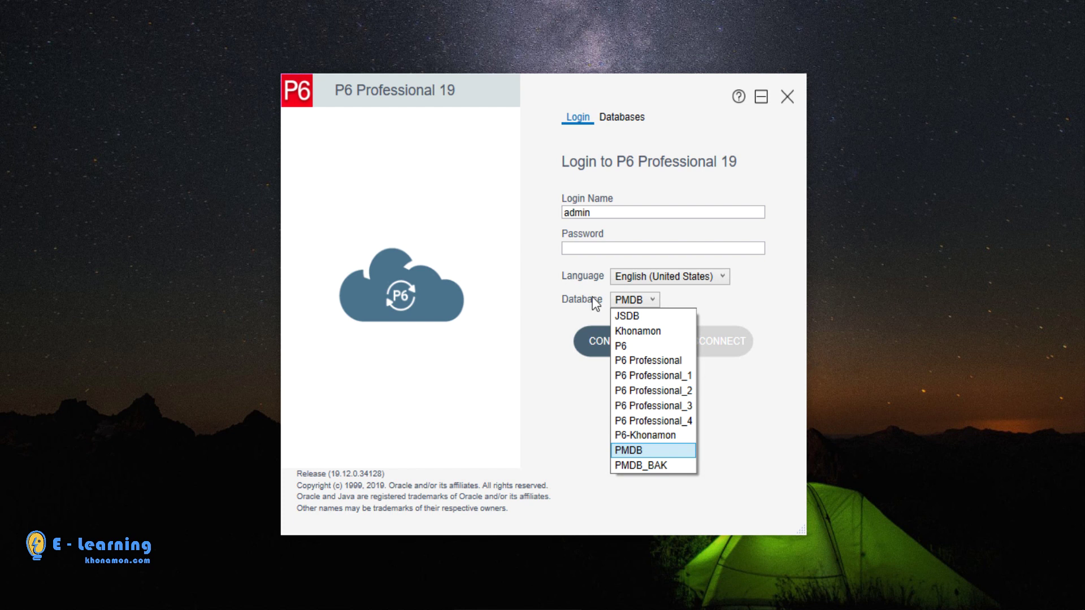
left_click(589, 304)
left_click(593, 248)
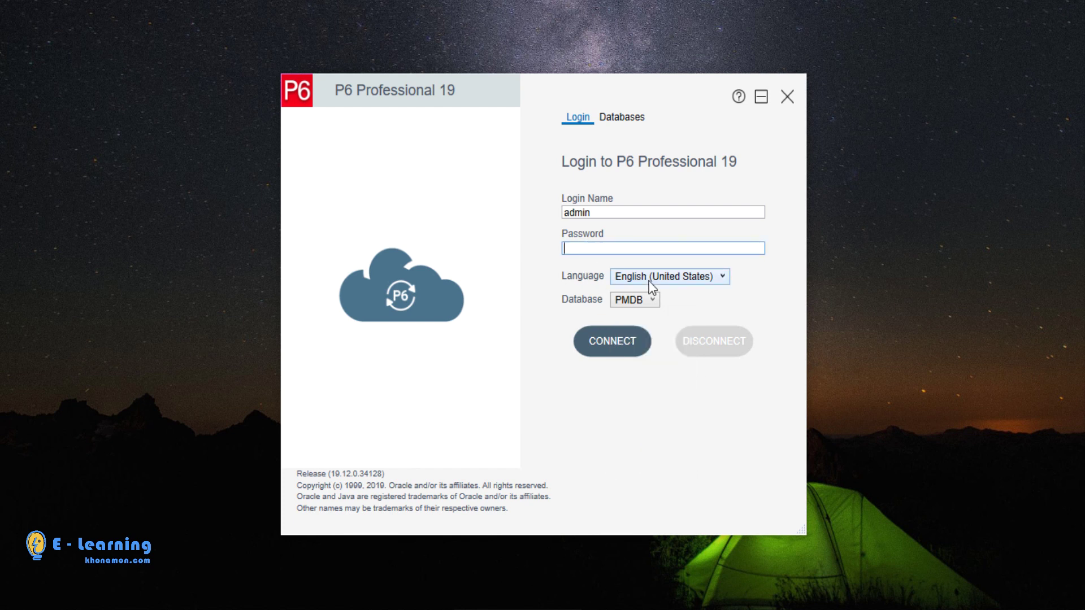
type("admi")
left_click(602, 339)
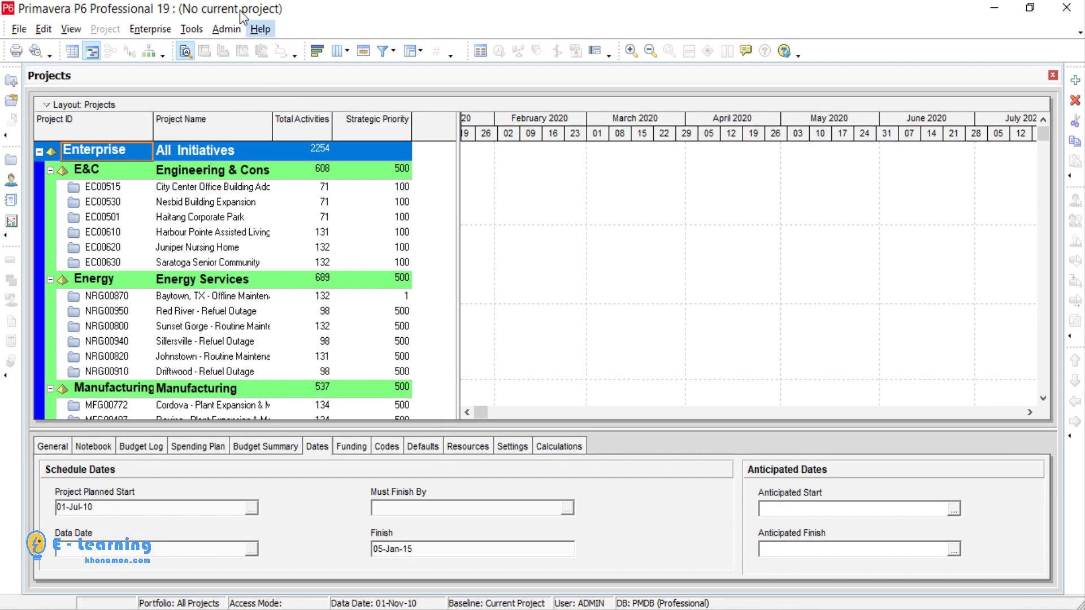
- Choose Engineering and Construction on the Admin Preferences Industry tab and accept the change warning
left_click(236, 31)
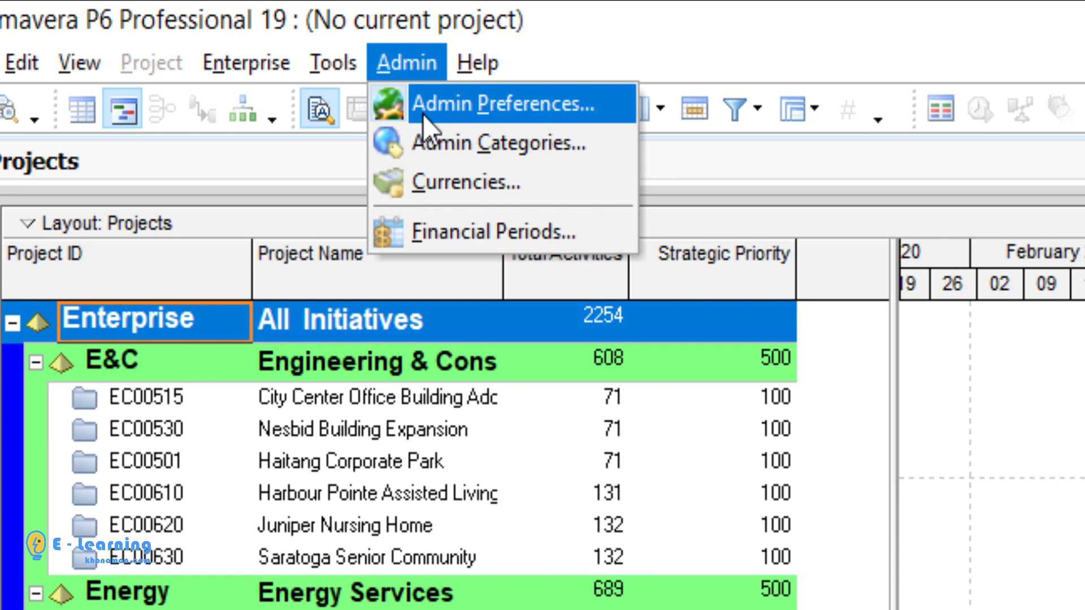
left_click(243, 51)
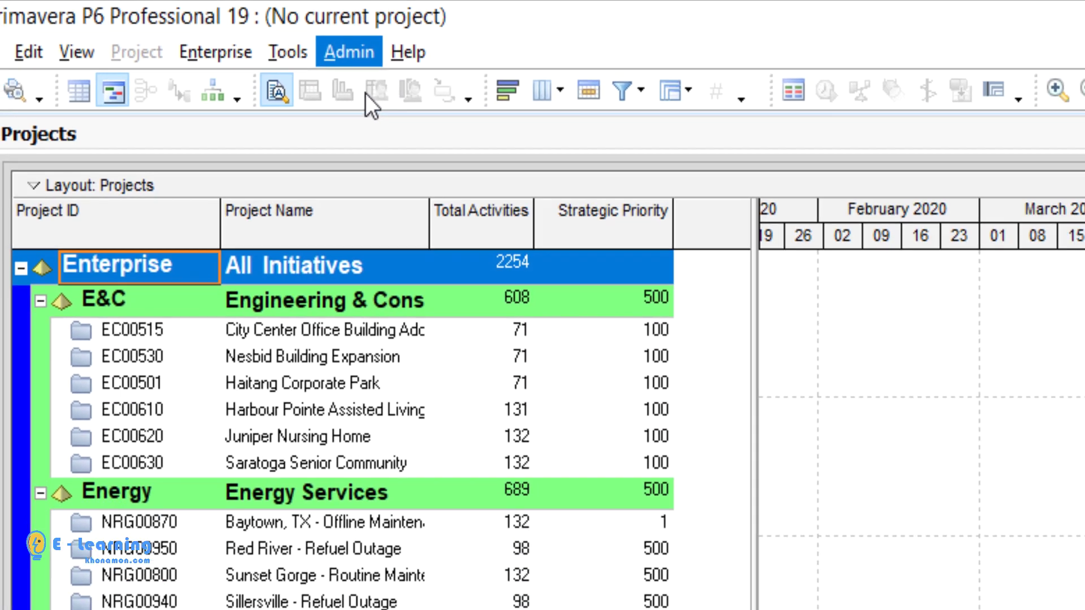
left_click(387, 355)
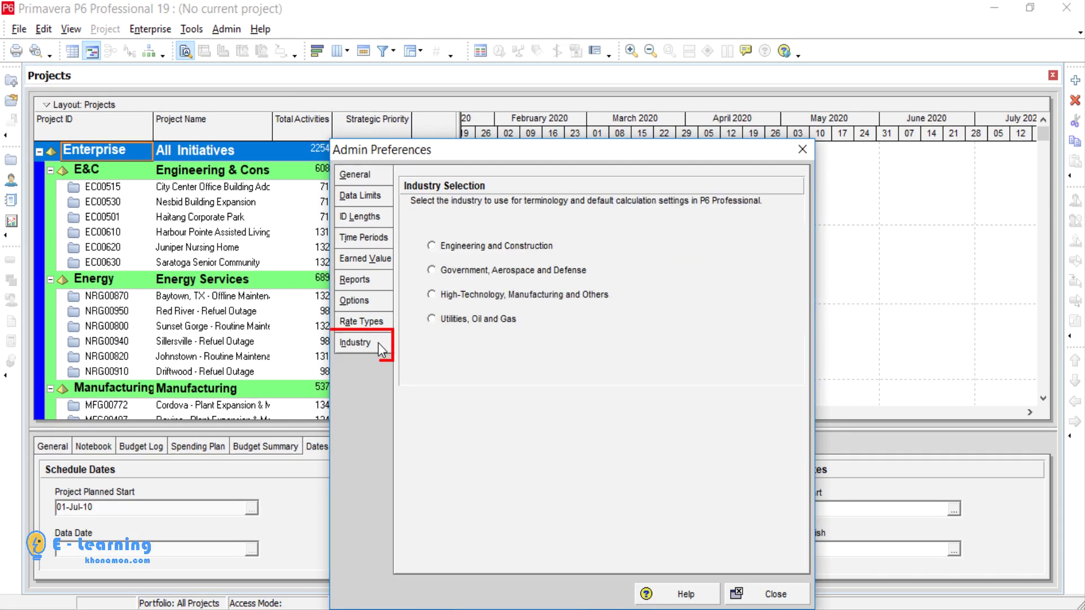
left_click(459, 247)
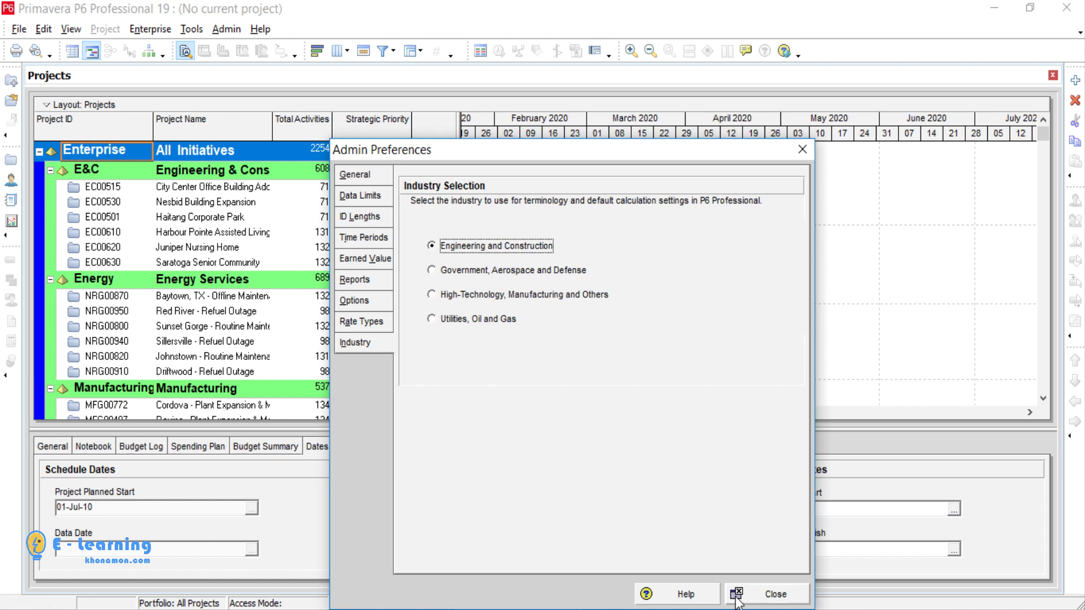
left_click_drag(607, 149, 601, 73)
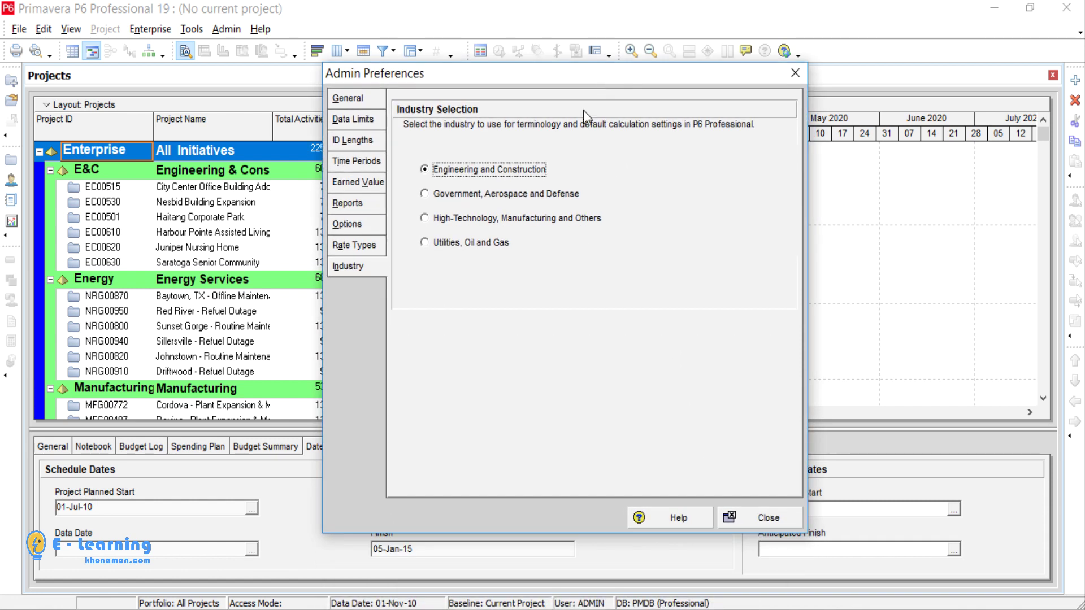
left_click(773, 516)
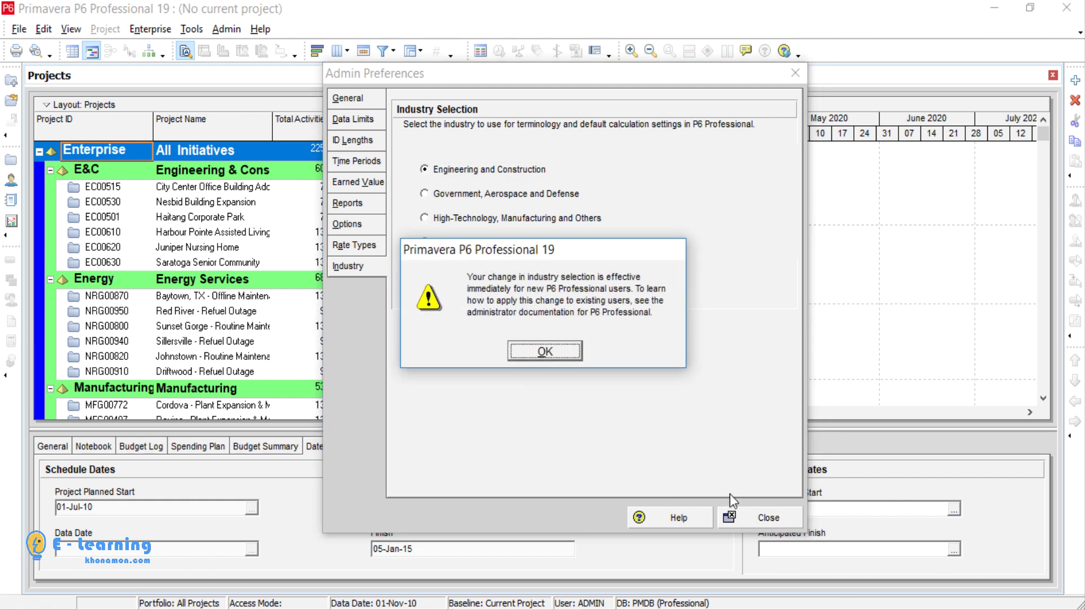
left_click(548, 354)
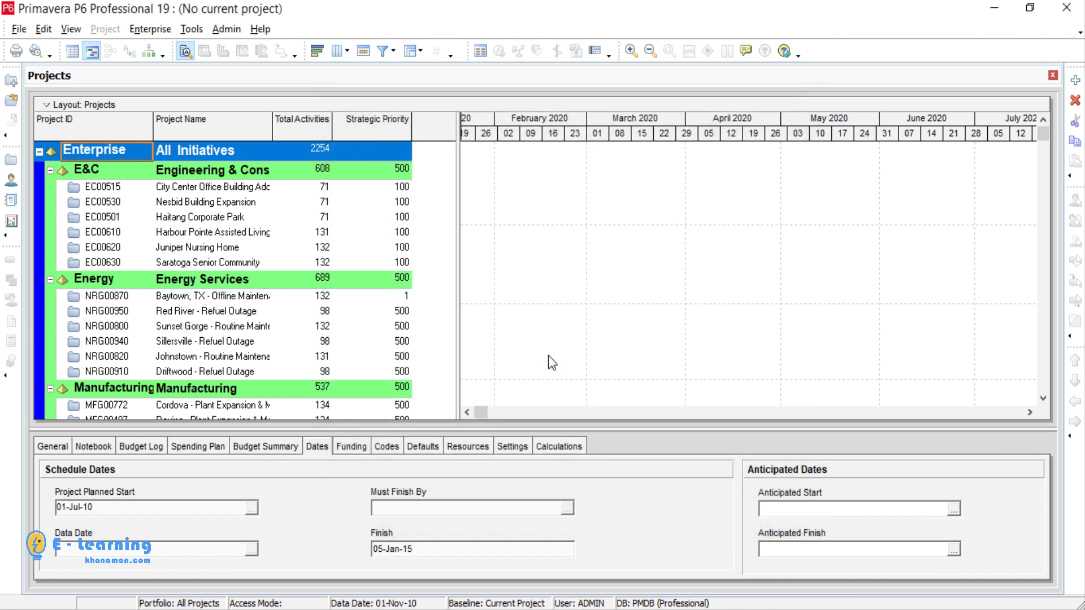